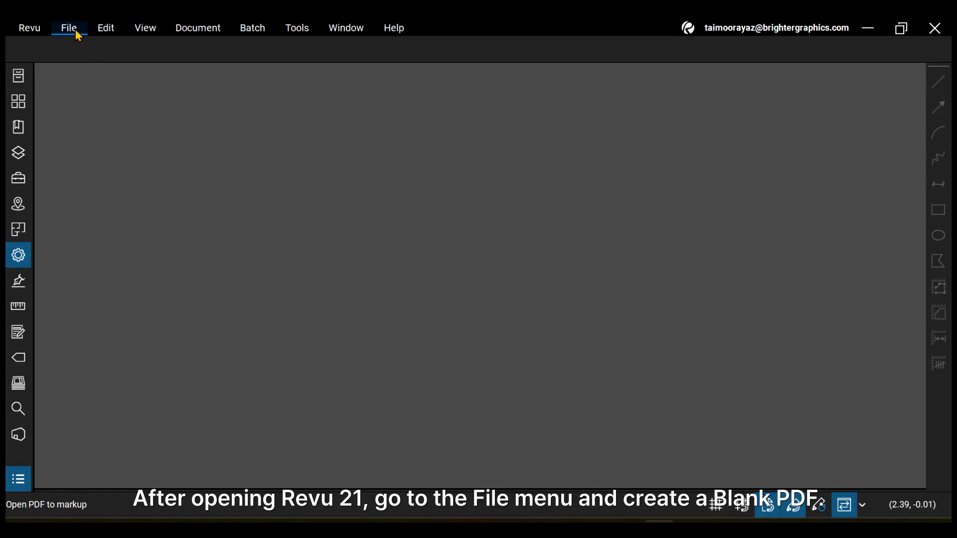
Start a new PDF from the File menu, keeping the 8.5 × 11 Blank portrait defaults.
click(69, 28)
click(93, 47)
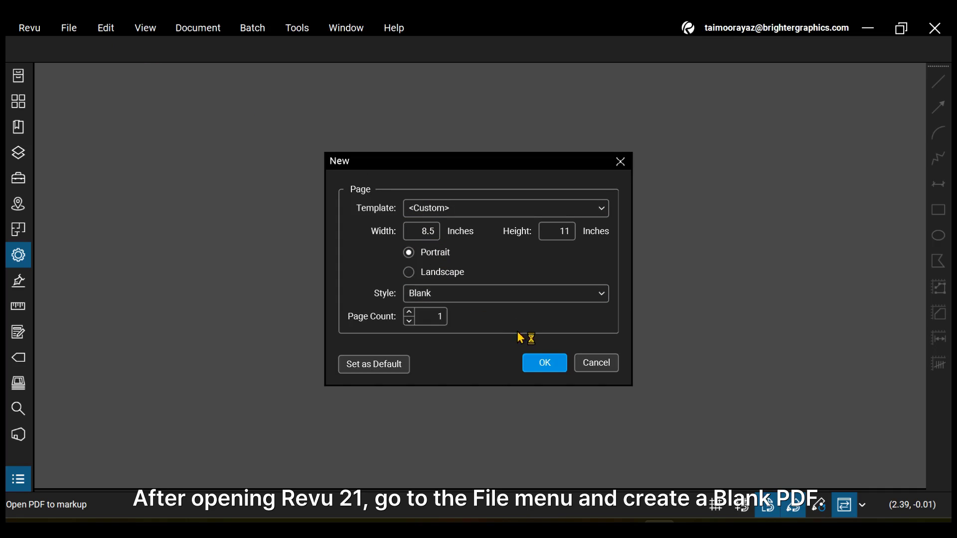
click(546, 363)
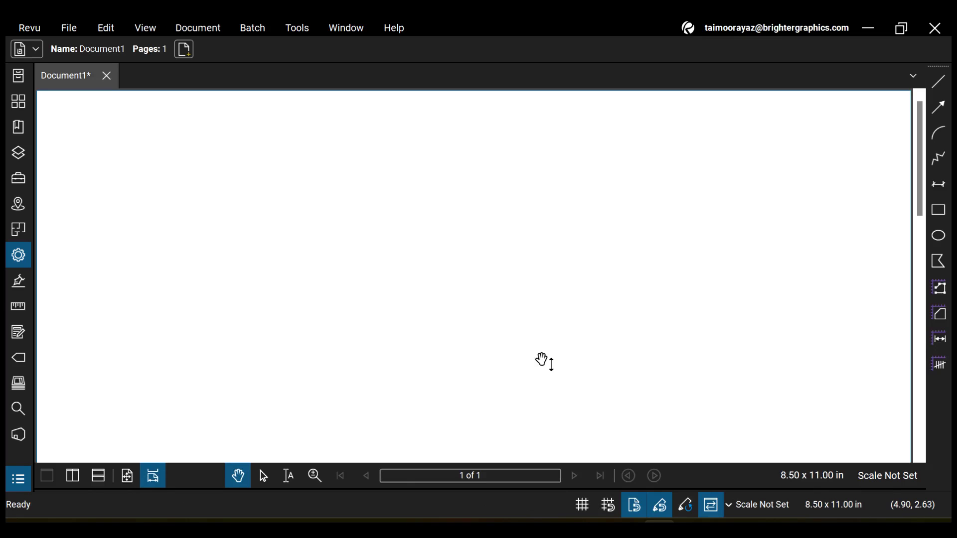
Draw a red diagonal line across the blank page with the Line tool.
click(938, 89)
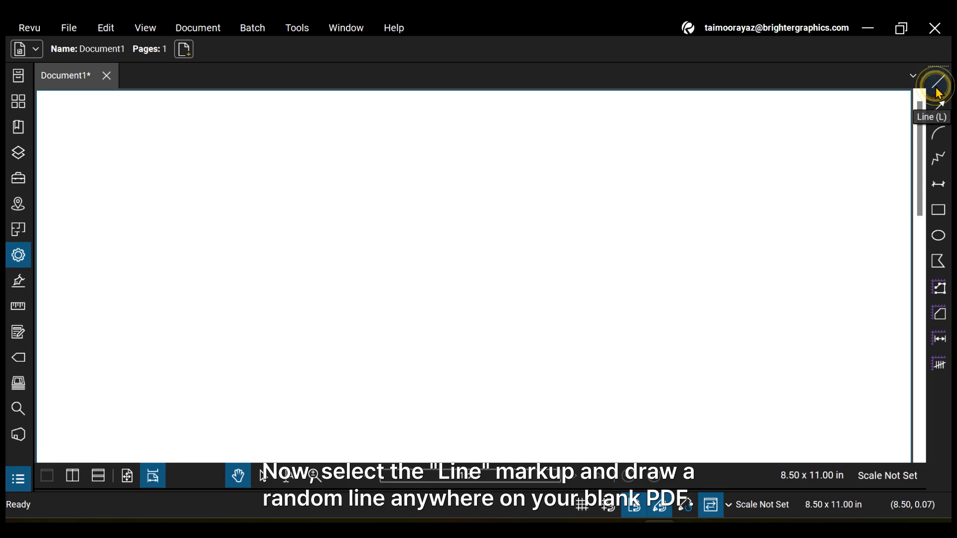
drag(431, 329, 618, 198)
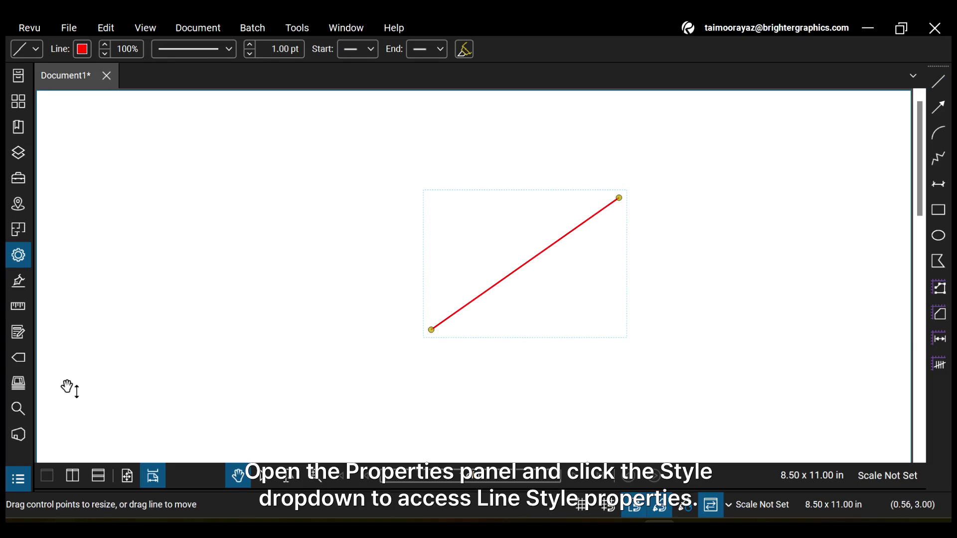
From the line's Properties, choose Manage... at the bottom of the Style list.
click(20, 261)
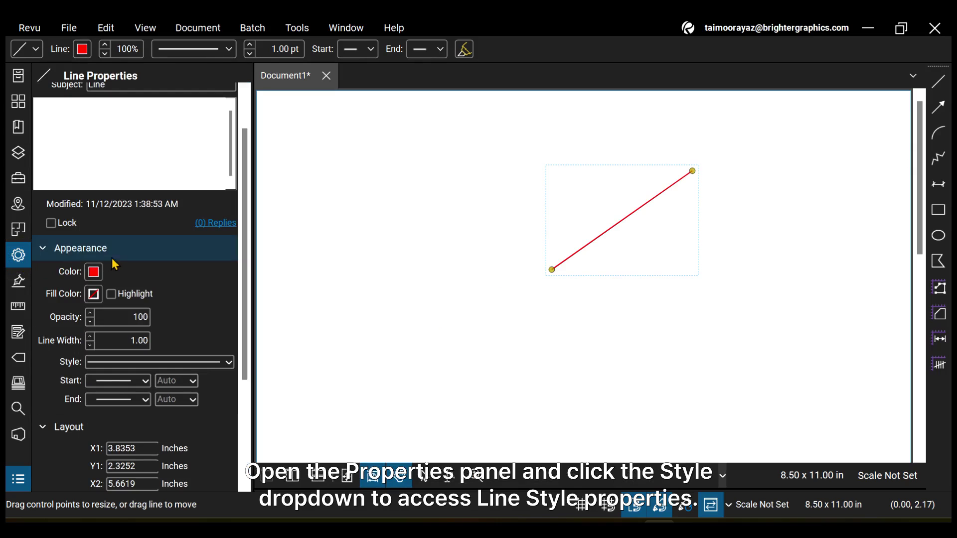
scroll(201, 278, down, 2)
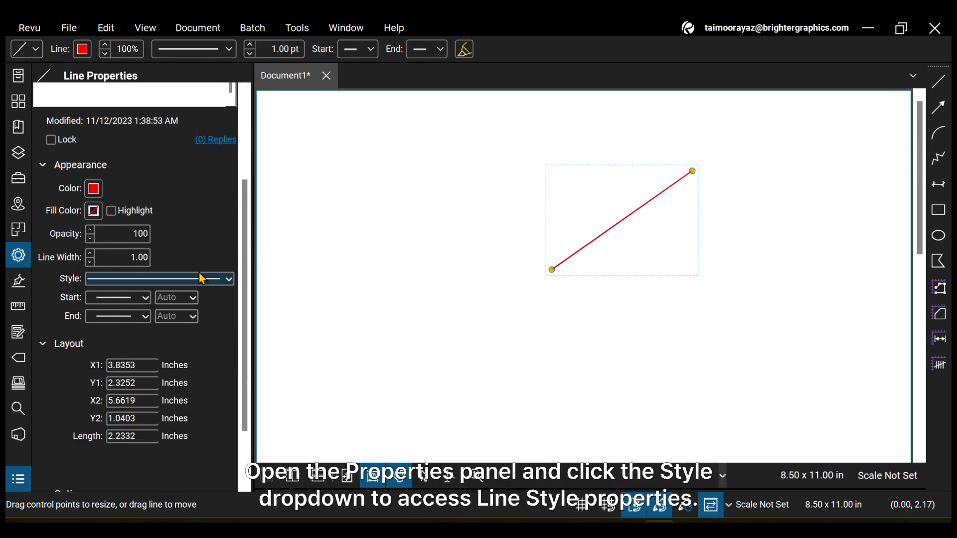
click(218, 284)
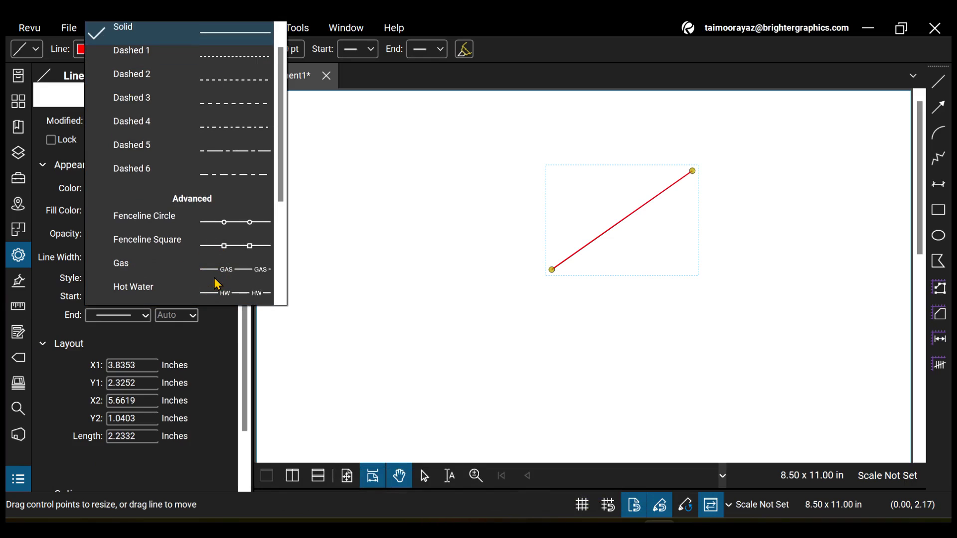
scroll(232, 201, down, 3)
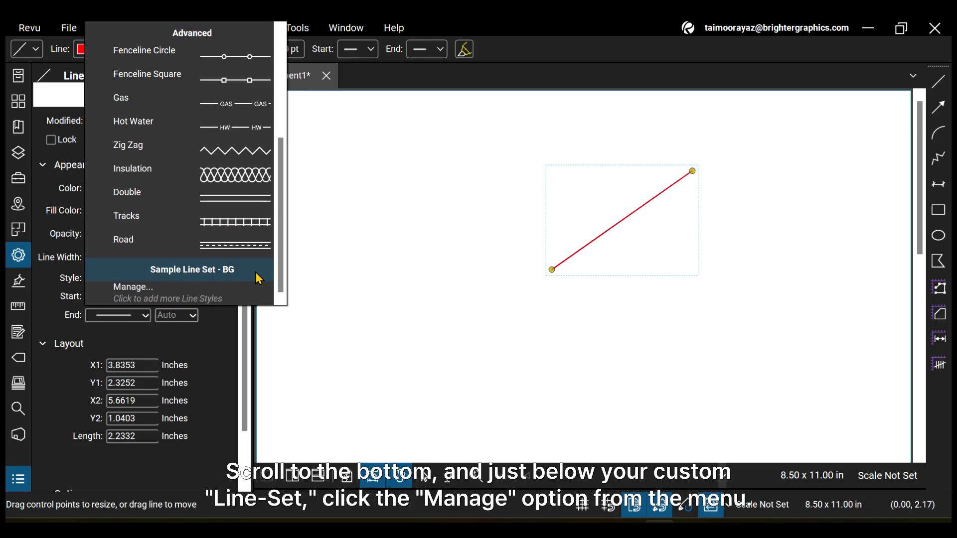
click(234, 299)
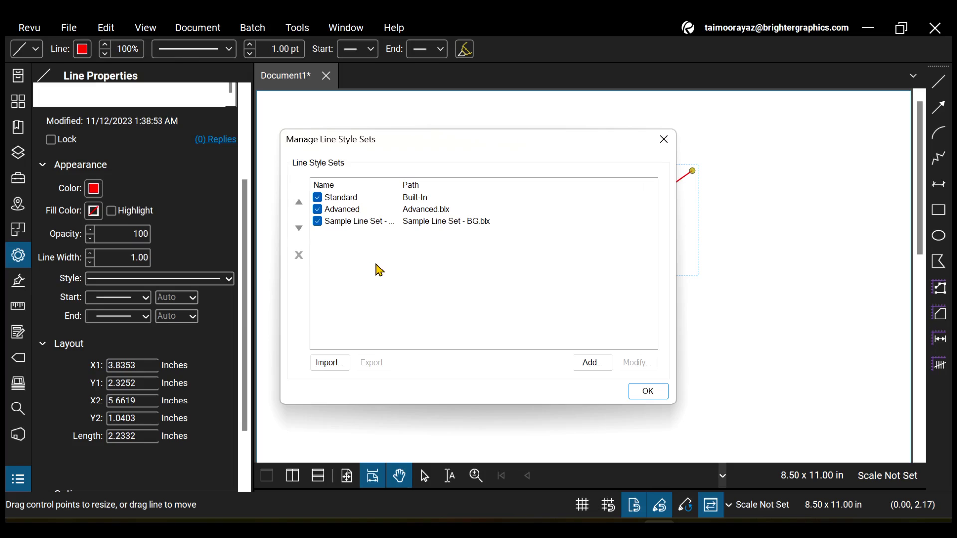
Open Sample Line Set - BG for modification, showing its empty style list.
click(401, 229)
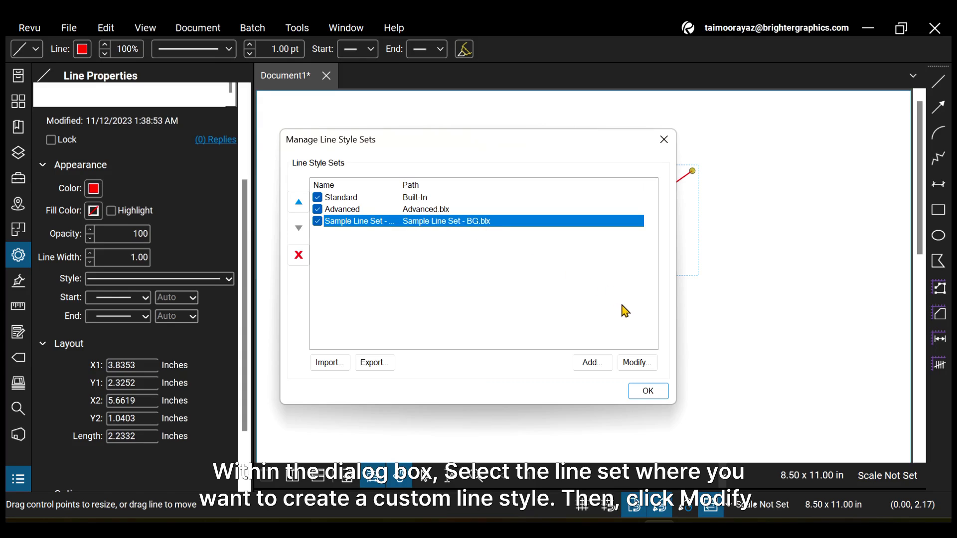
click(643, 365)
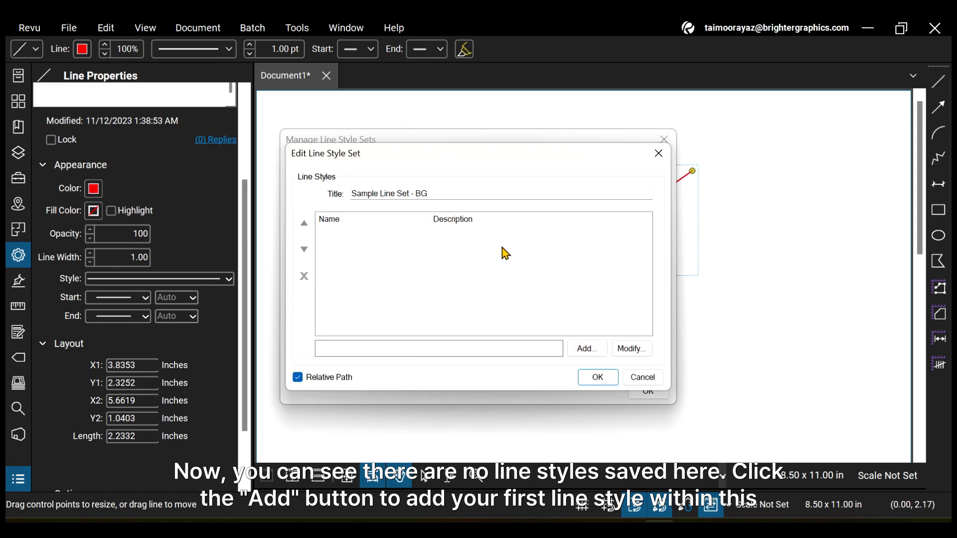
Add a new line style named 'Architect Line 1A' to the set.
click(601, 349)
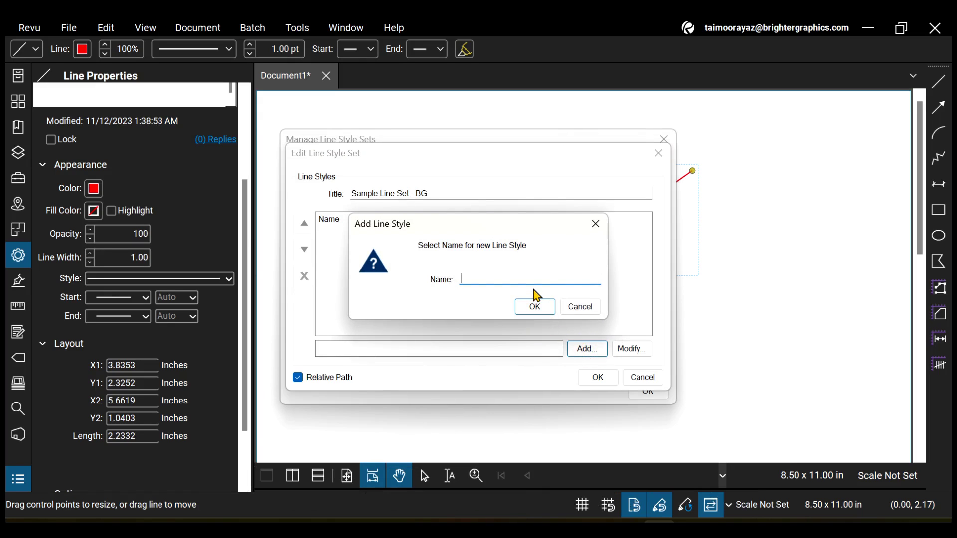
text(Archit)
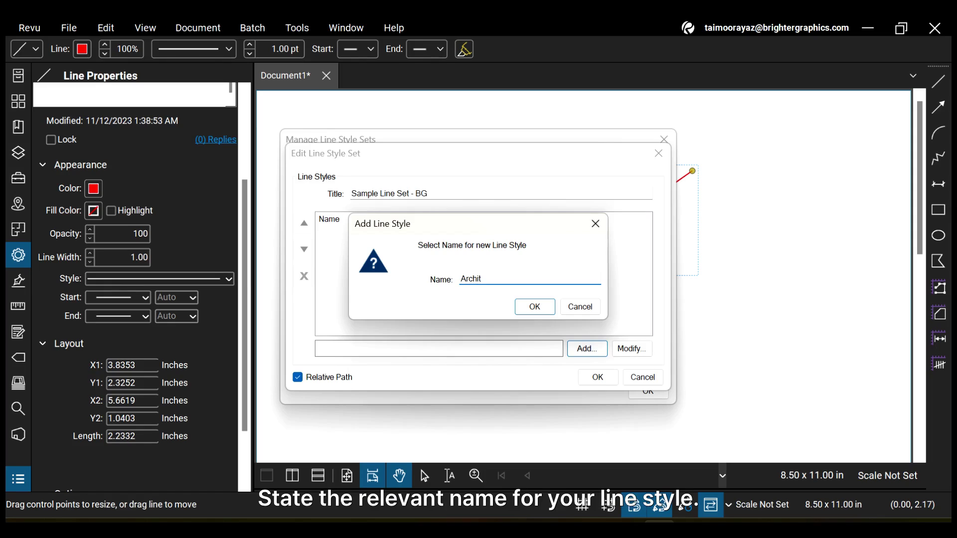
text(ect Line 1A)
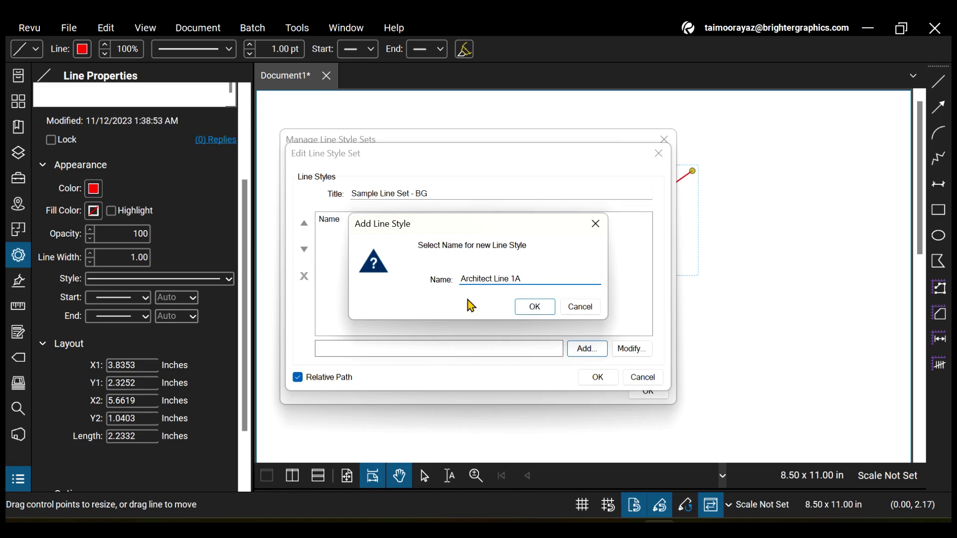
click(534, 313)
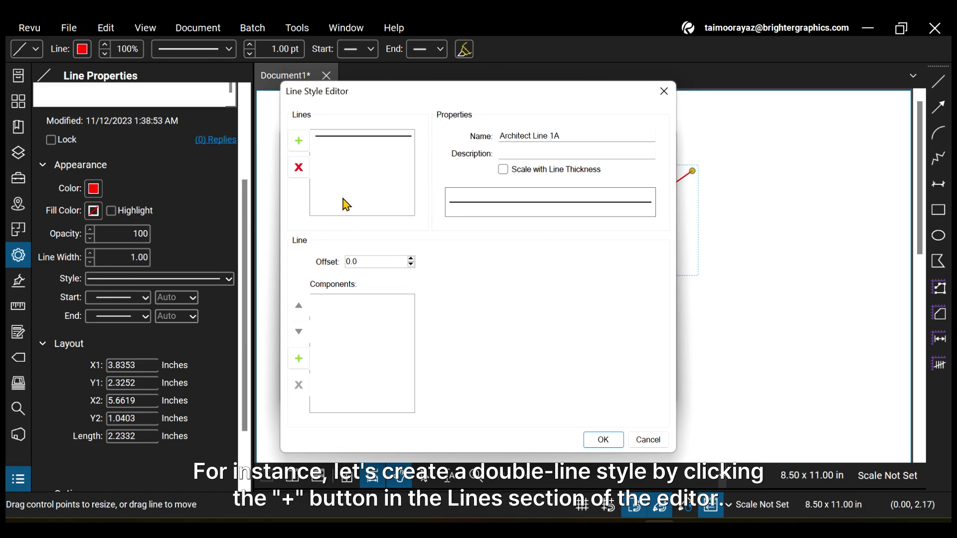
Add a second line at offset 4.0 to Architect Line 1A and select it.
click(299, 145)
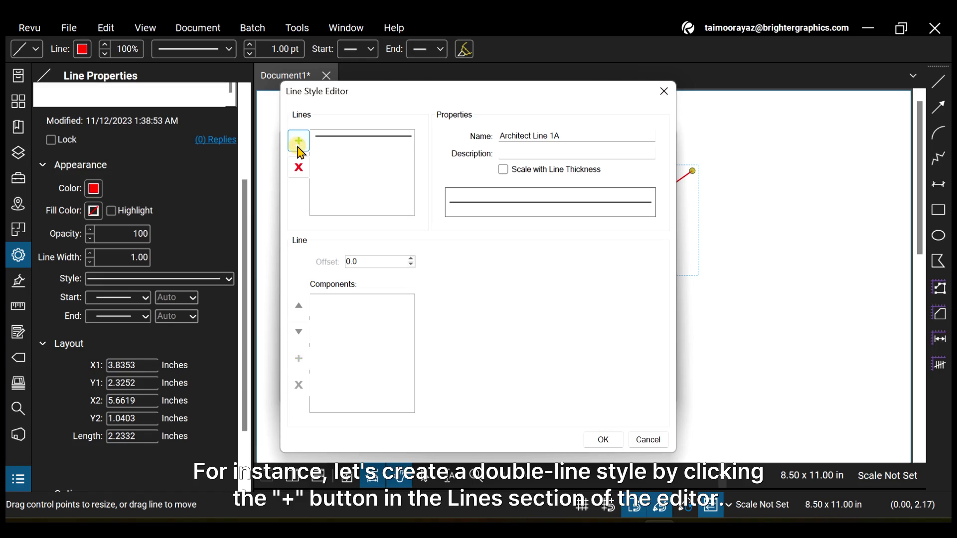
click(412, 260)
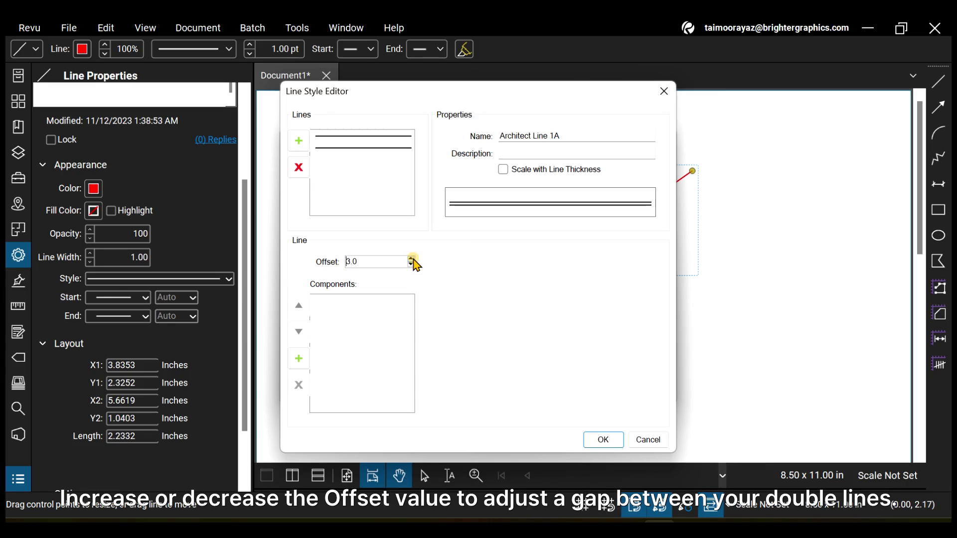
click(412, 259)
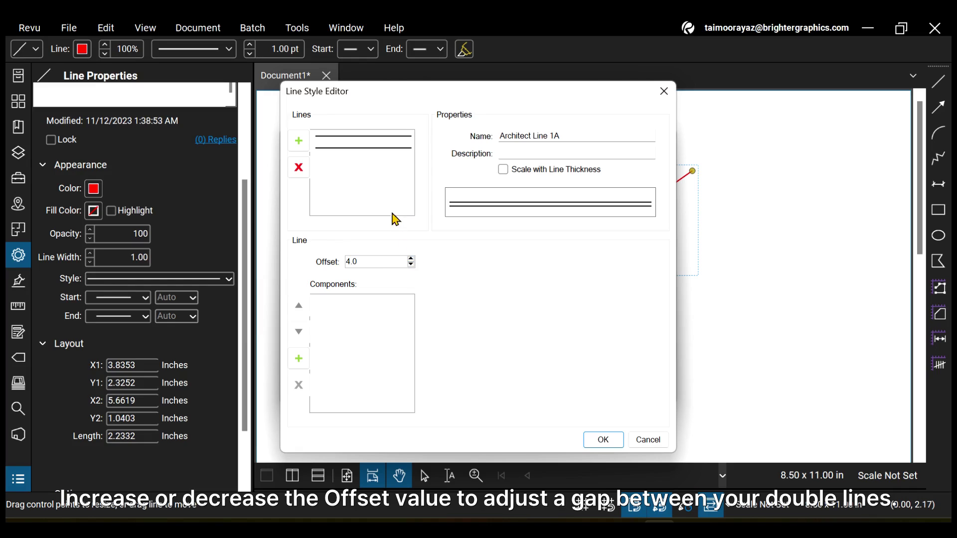
click(381, 148)
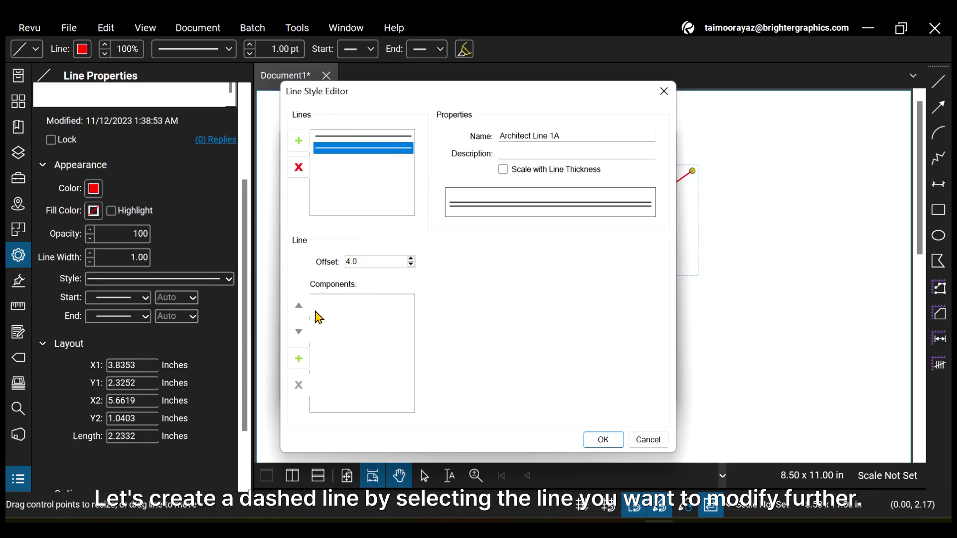
Add a Dash component to the style's second line.
click(299, 358)
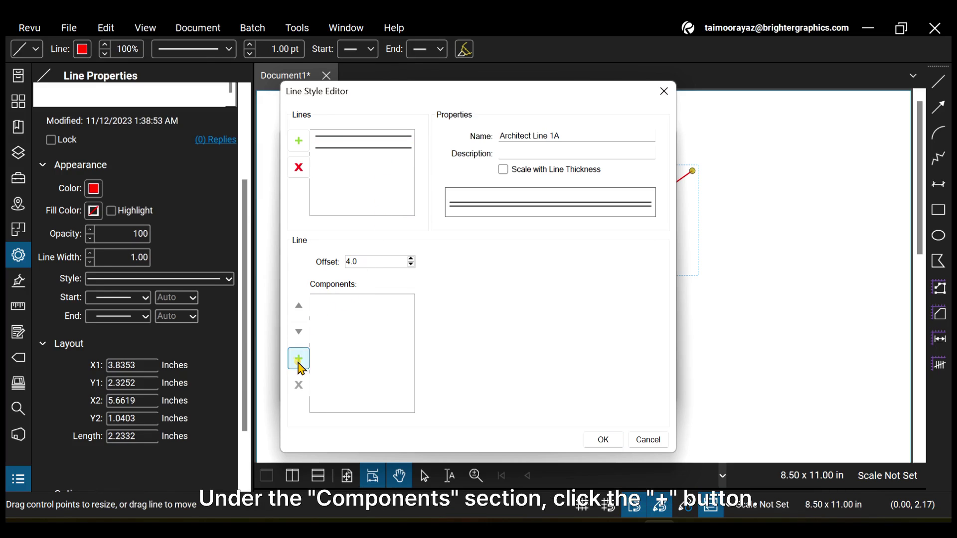
click(432, 281)
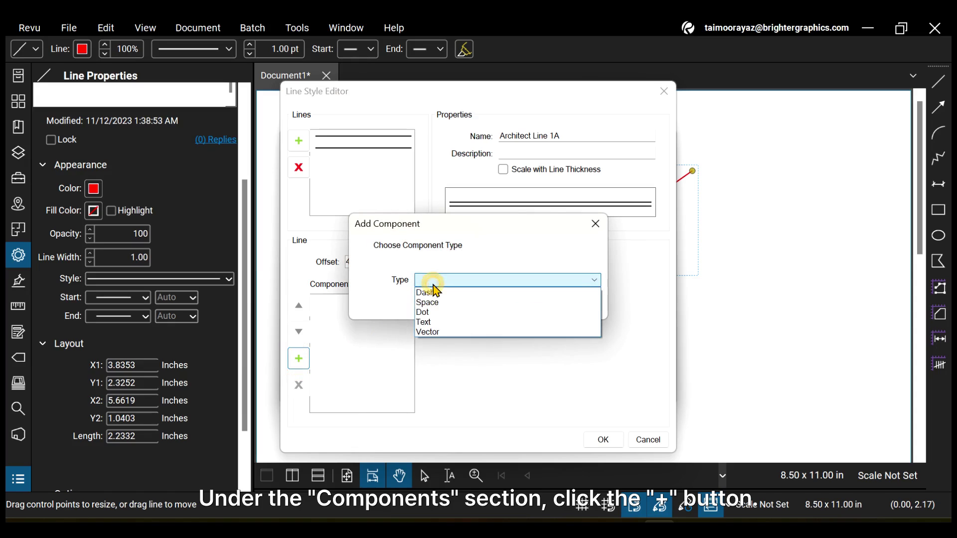
click(433, 292)
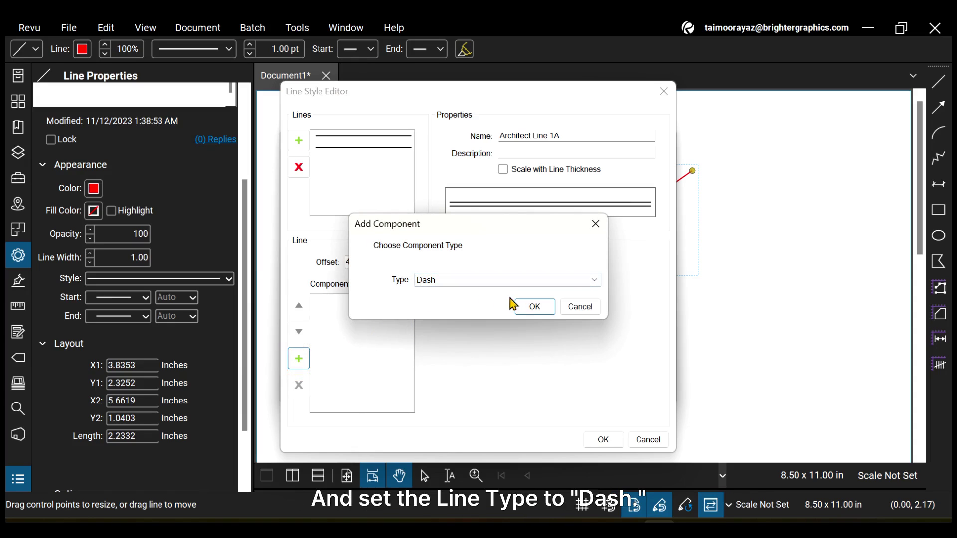
click(532, 305)
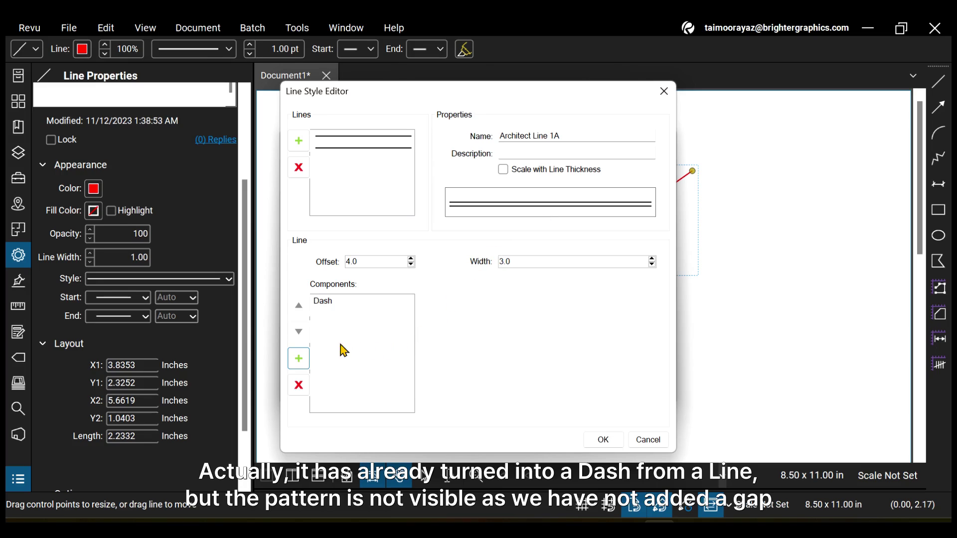
Add a Space component to the second line after the Dash.
click(300, 359)
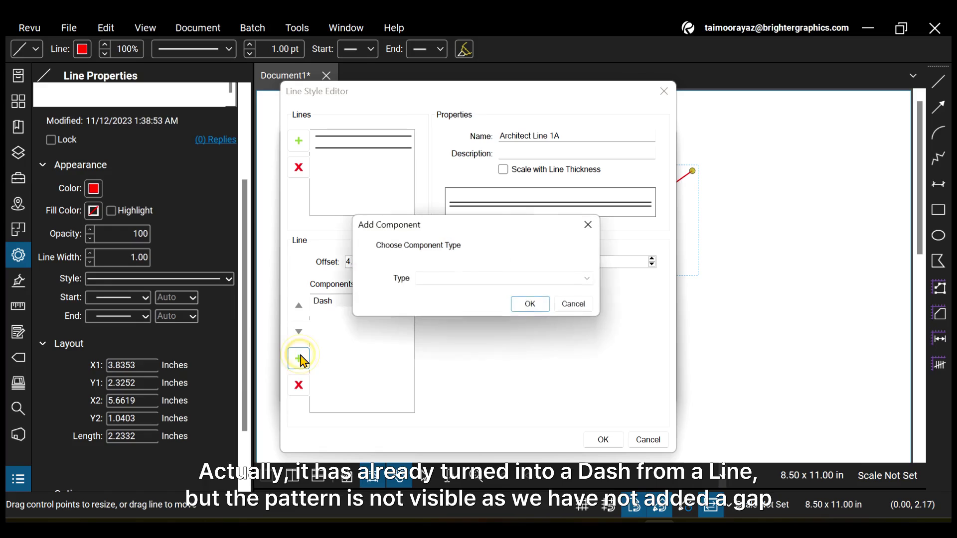
click(429, 280)
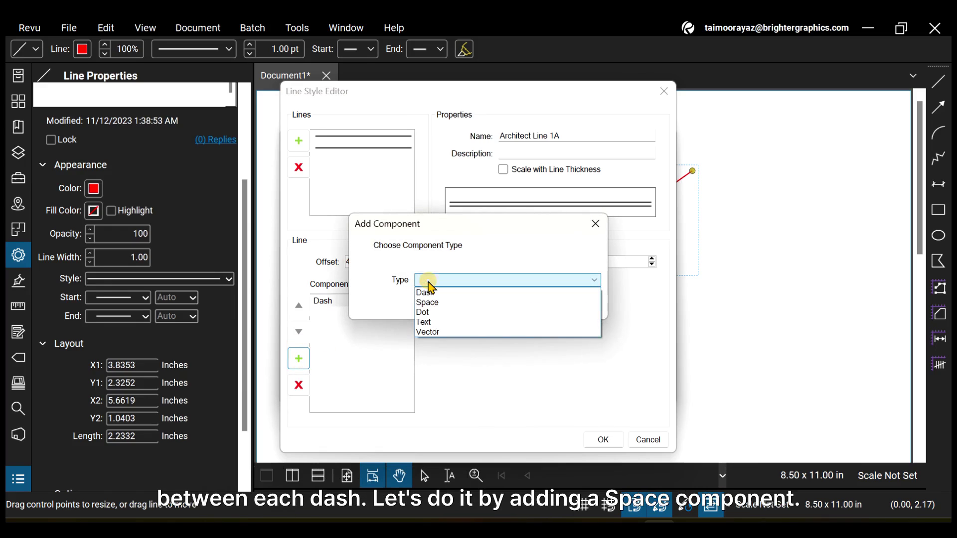
click(442, 303)
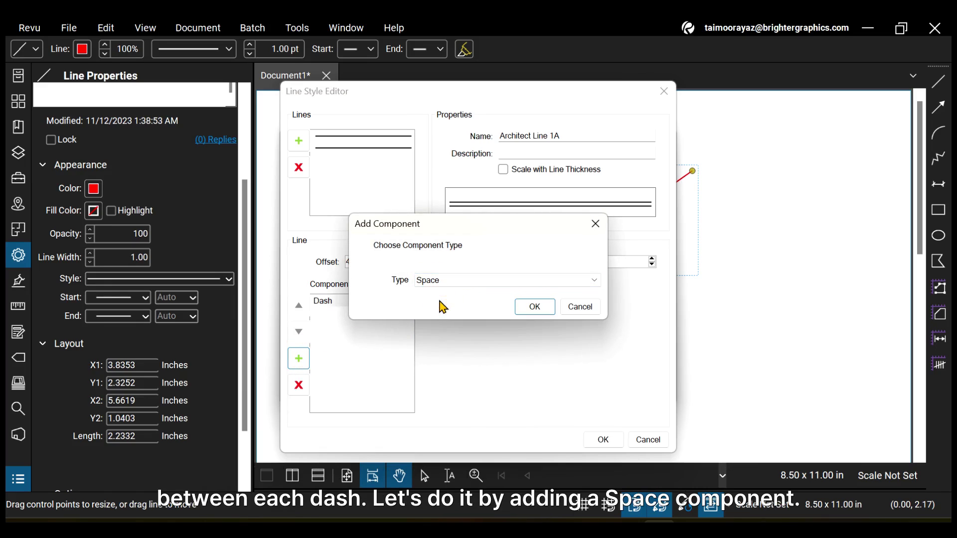
click(530, 308)
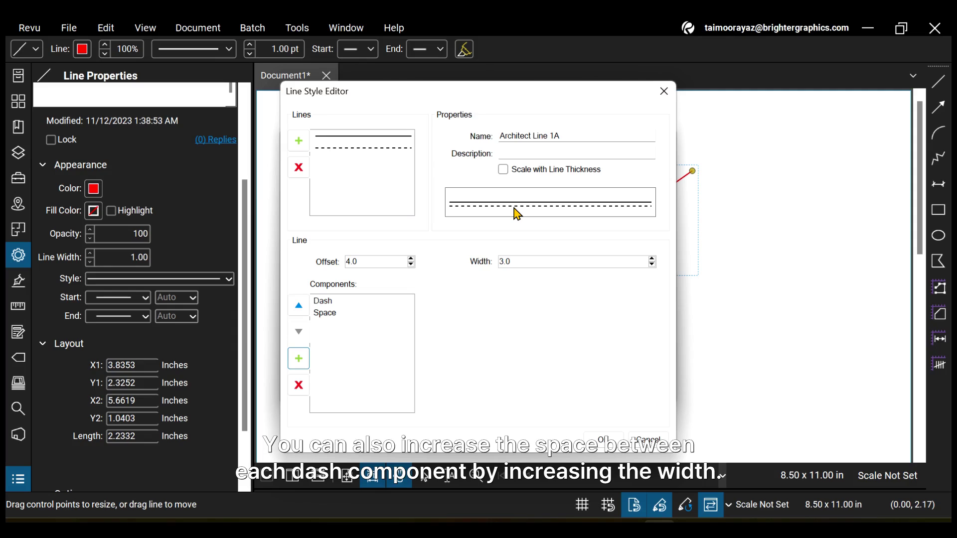
Raise the component width to 10.0 so the second line shows spaced dashes.
click(652, 260)
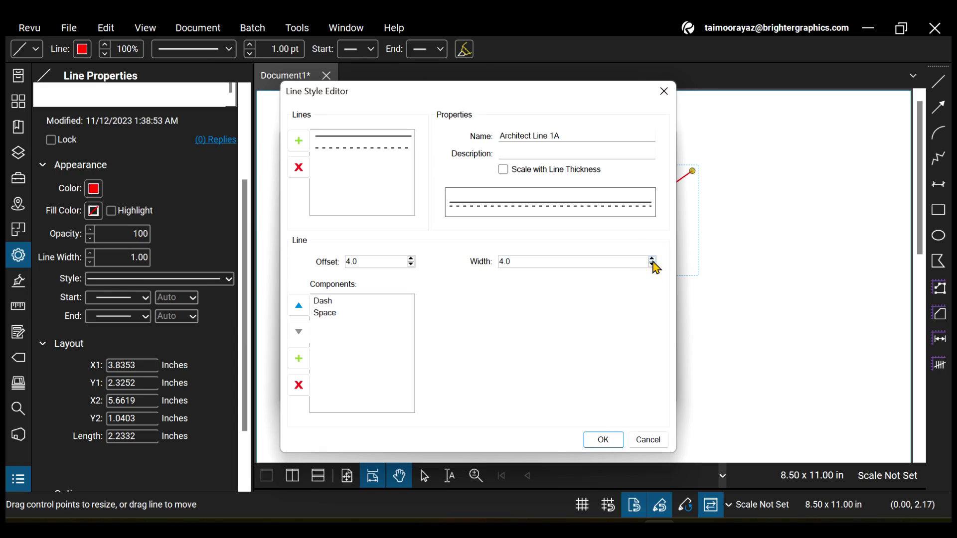
click(653, 260)
click(652, 260)
click(653, 259)
click(652, 259)
click(652, 259)
click(653, 260)
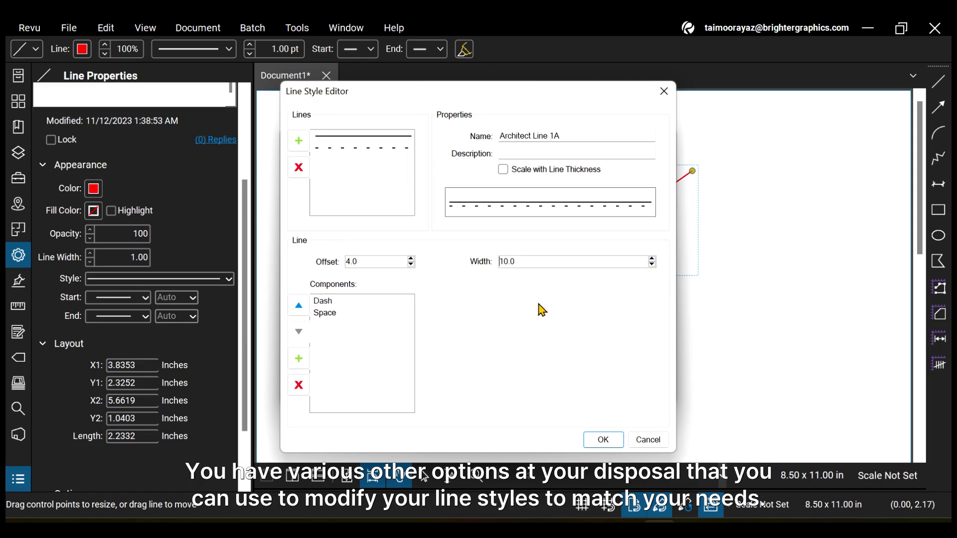
click(301, 360)
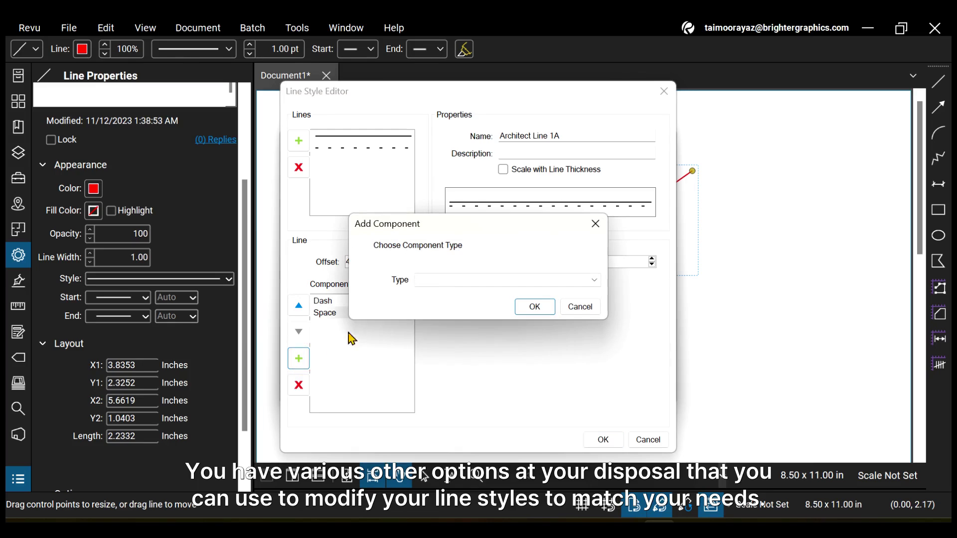
click(475, 285)
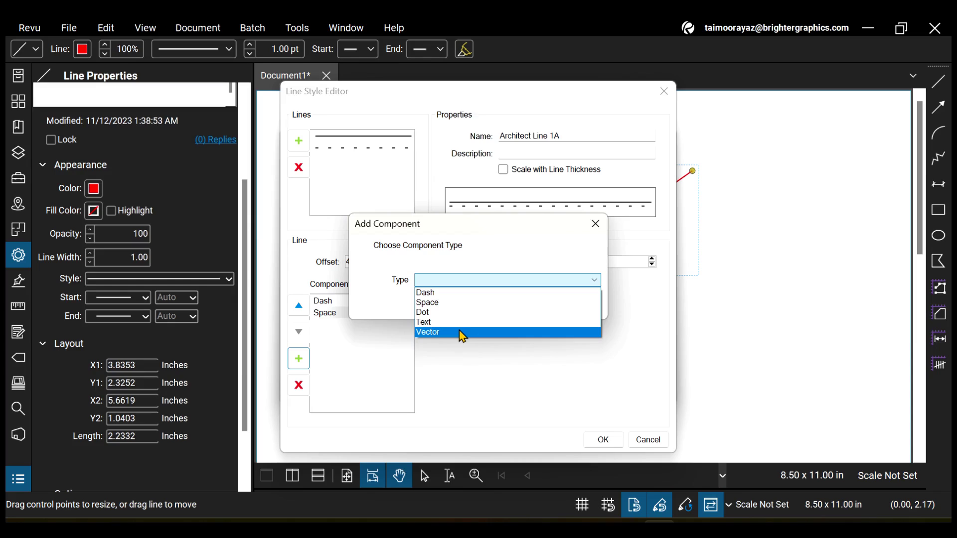
click(543, 260)
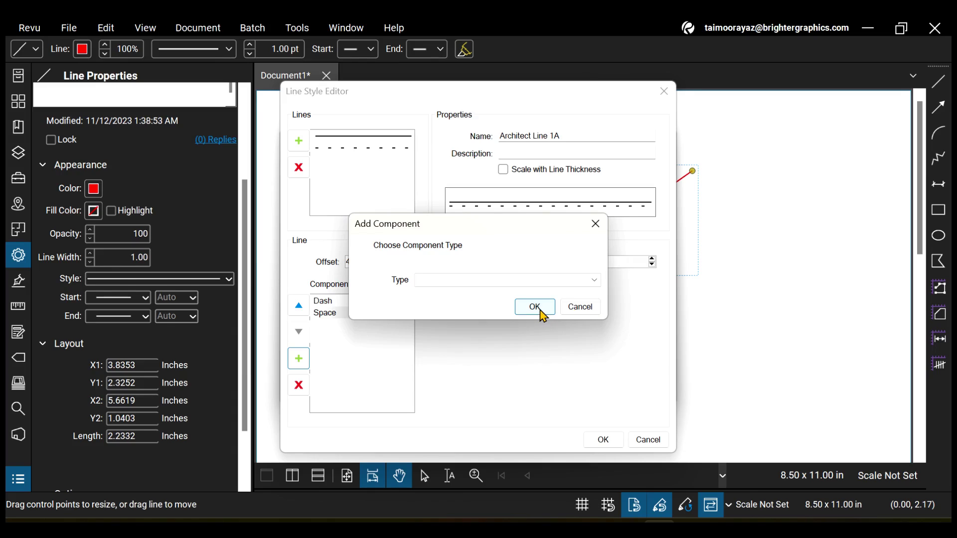
click(600, 233)
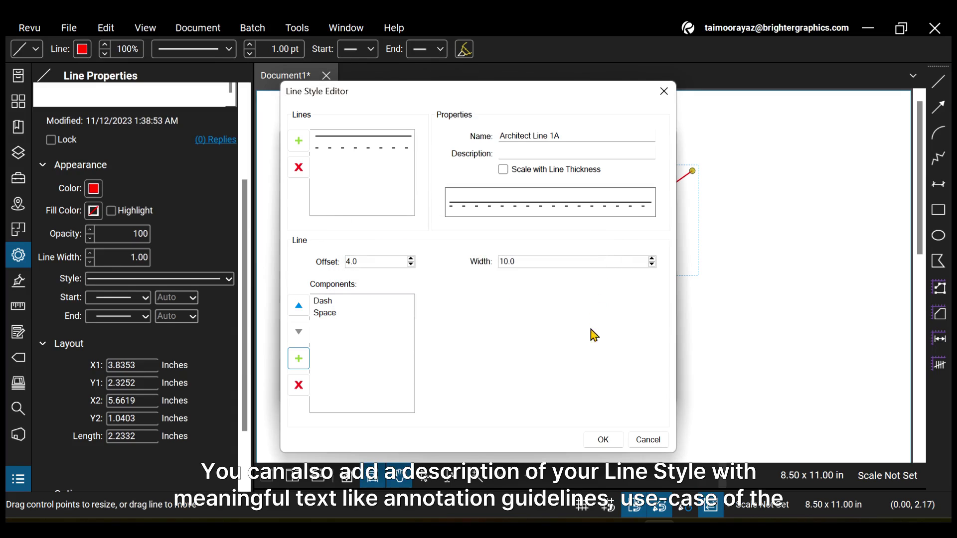
Describe Architect Line 1A as 'For Design Review - Architect' and close the Line Style Editor.
click(601, 152)
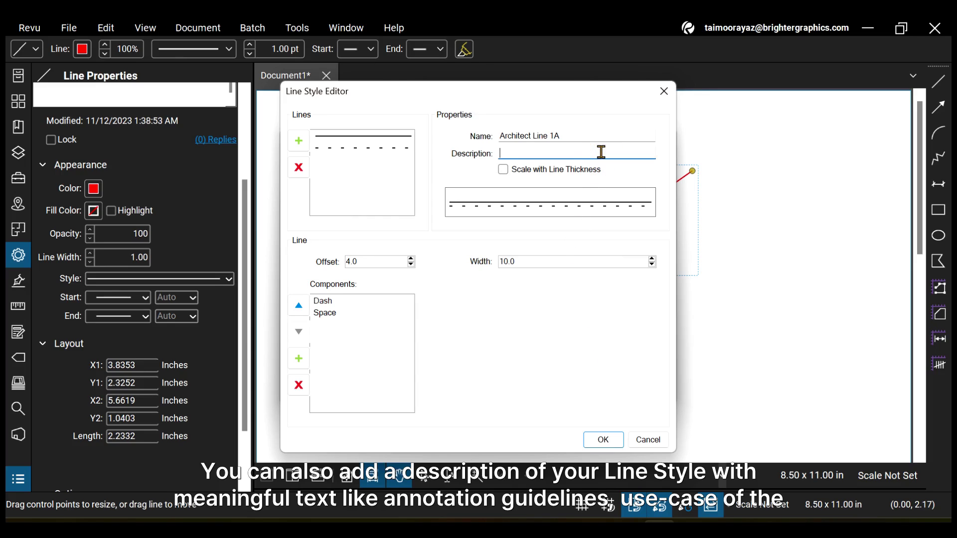
text(For Design Review - Archti)
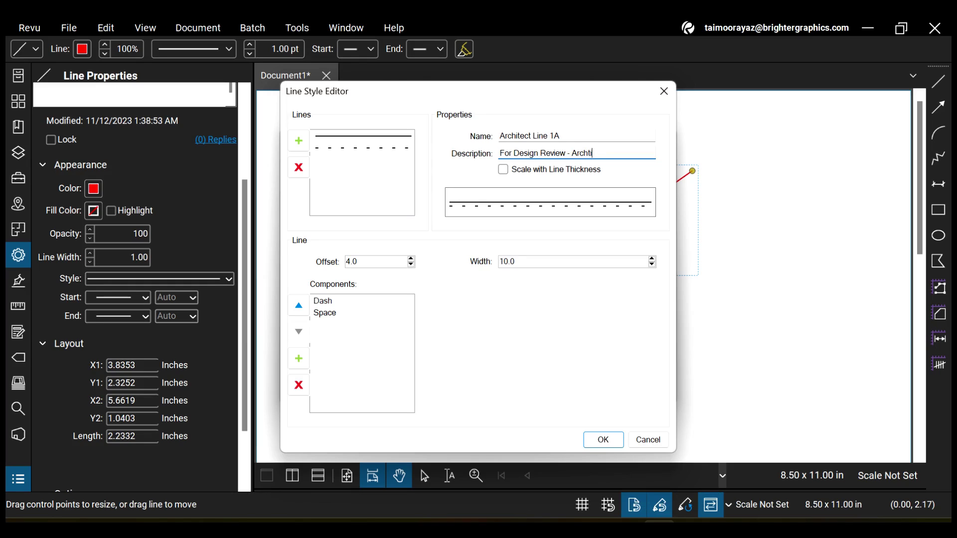
key(BackSpace)
key(BackSpace)
text(itect)
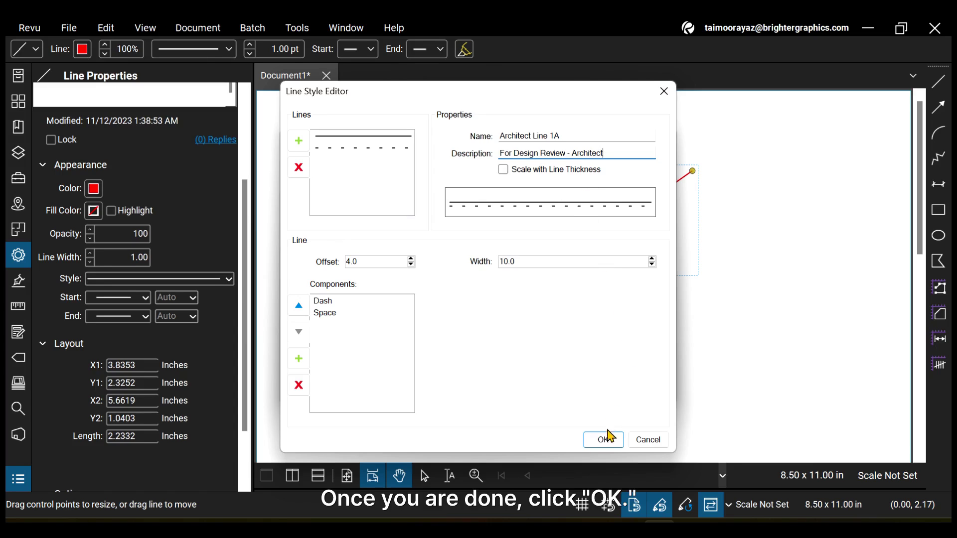
click(616, 448)
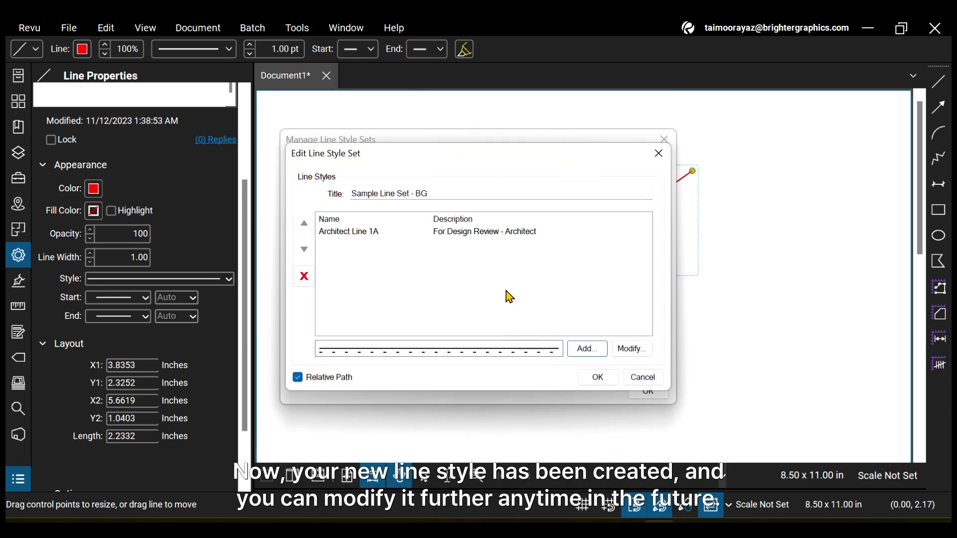
Save the set containing Architect Line 1A and close both line style dialogs.
click(495, 238)
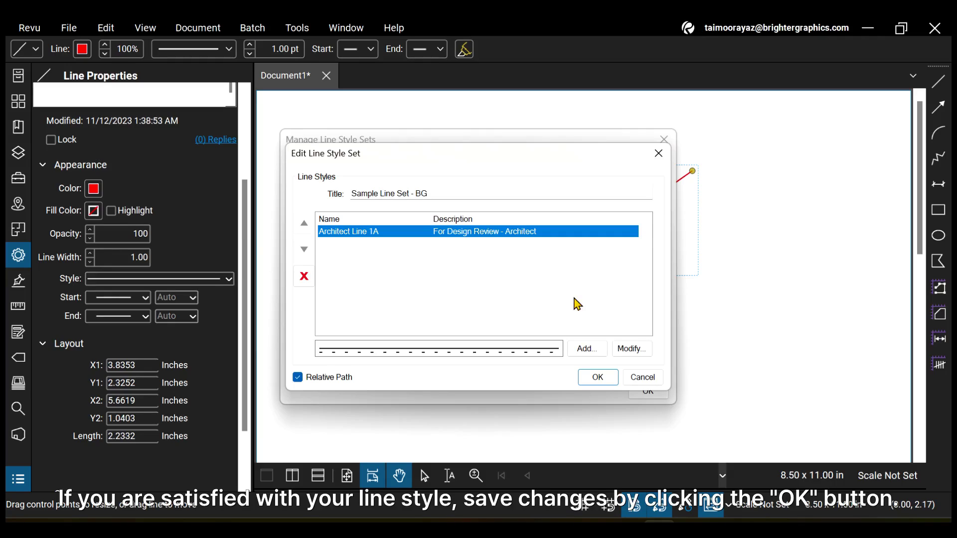
click(607, 384)
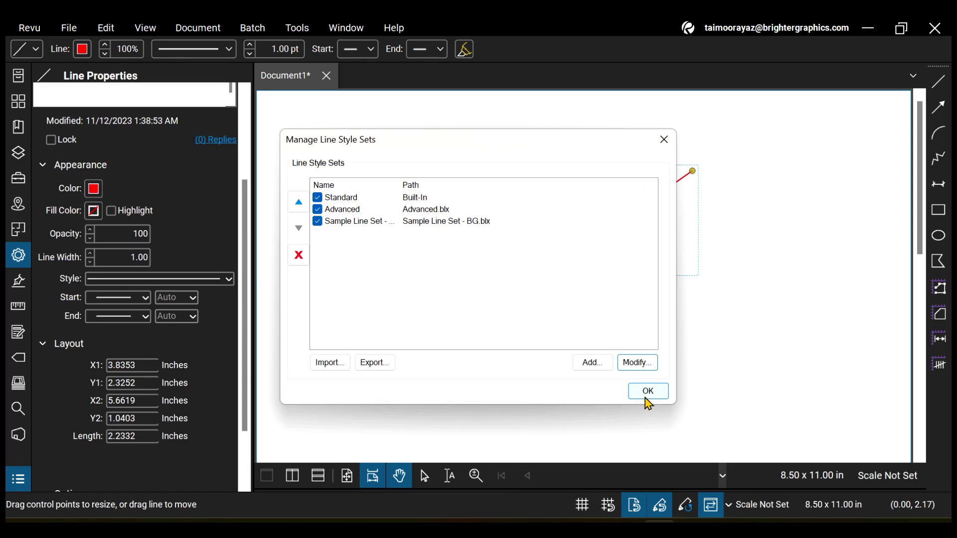
click(649, 392)
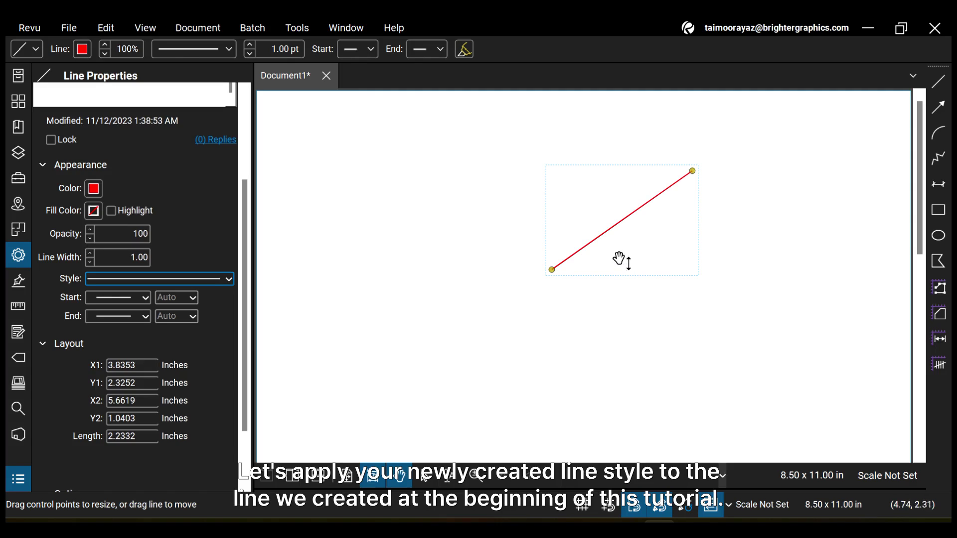
Apply the Architect Line 1A style from Sample Line Set - BG to the red line.
click(226, 281)
scroll(197, 222, down, 3)
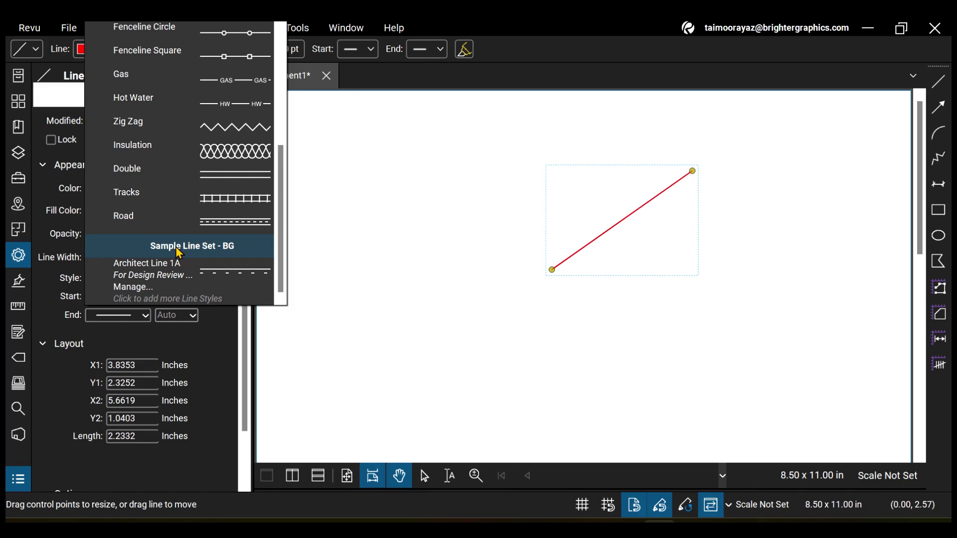
click(203, 278)
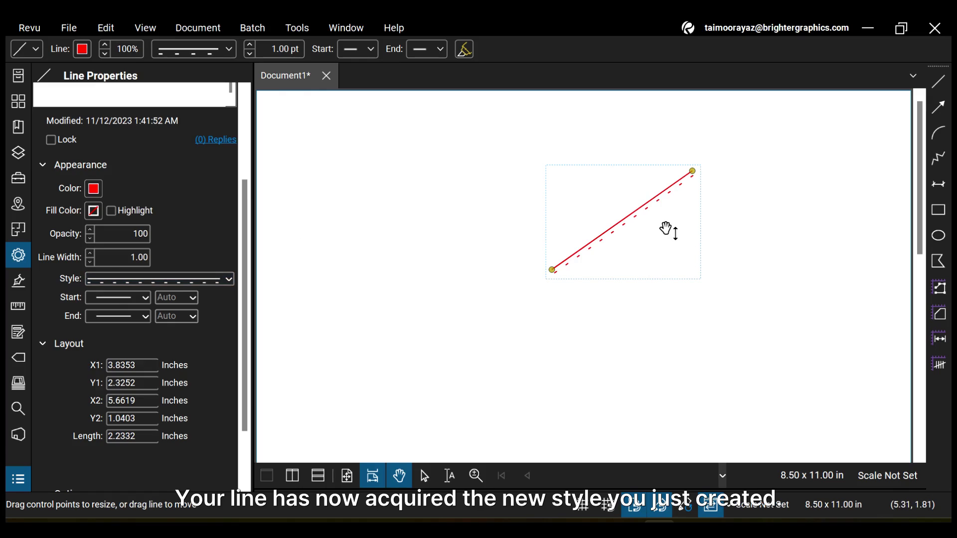
scroll(668, 230, up, 3)
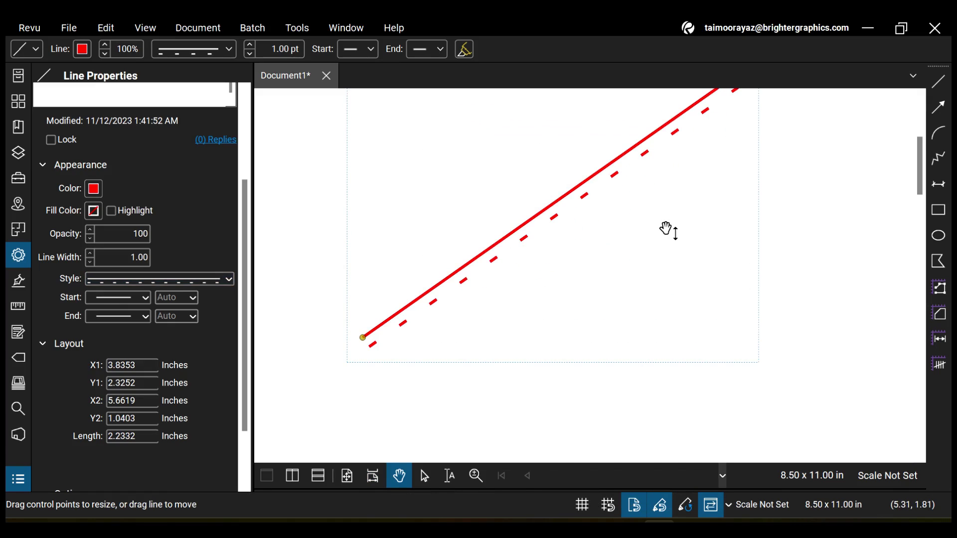
scroll(668, 231, up, 2)
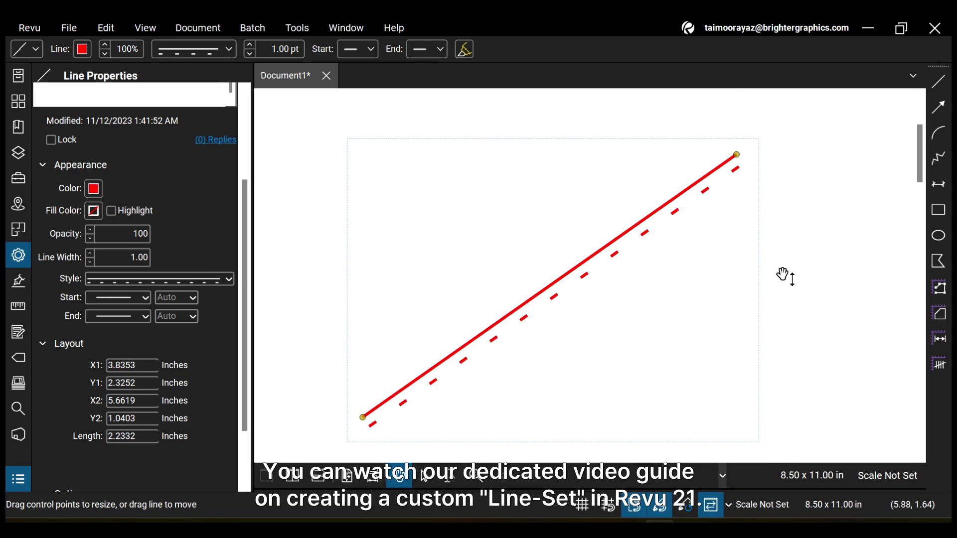
Close Document1 with Don't Save and collapse the left properties panel.
click(328, 76)
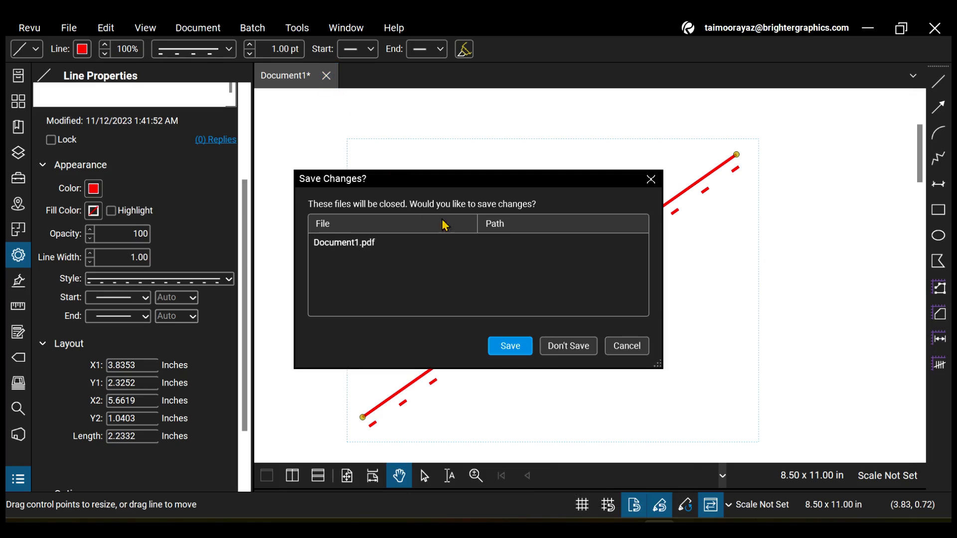
click(568, 348)
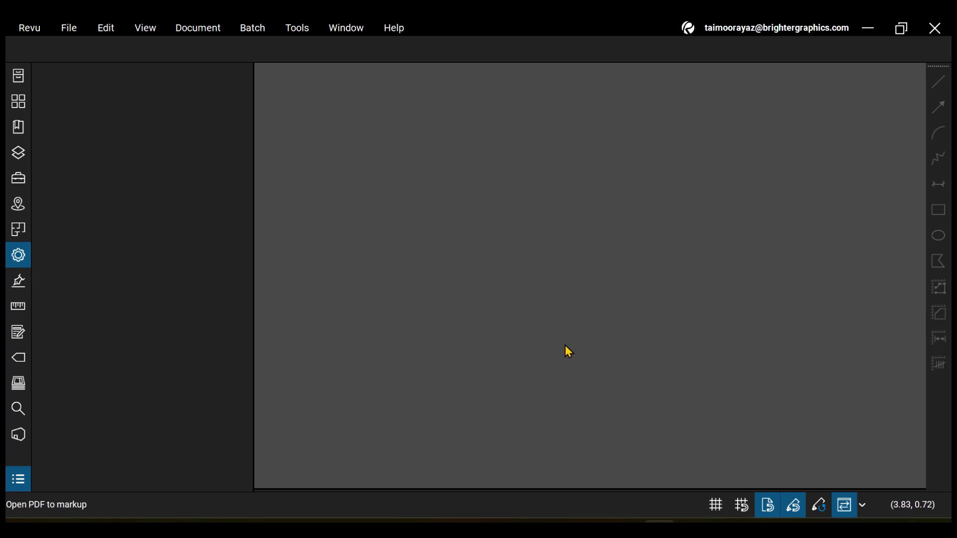
click(22, 259)
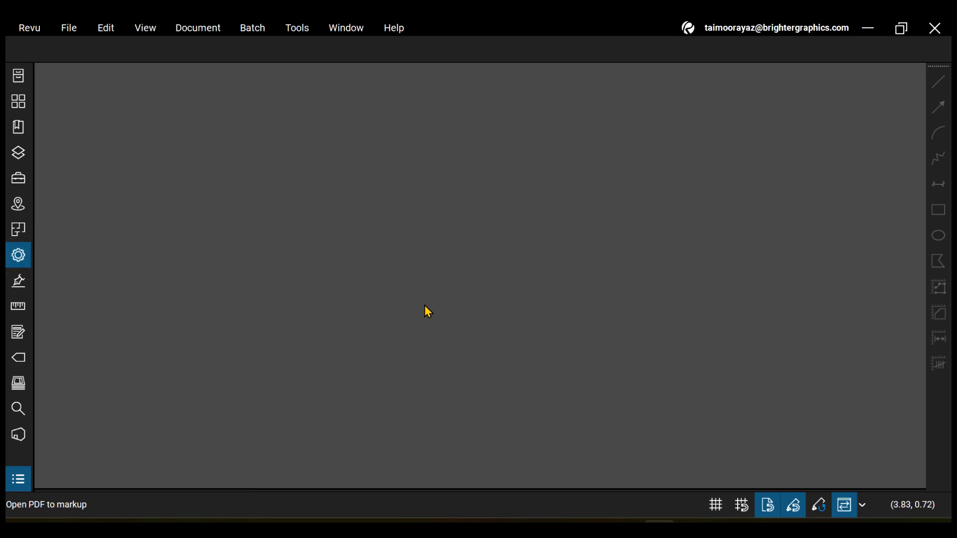